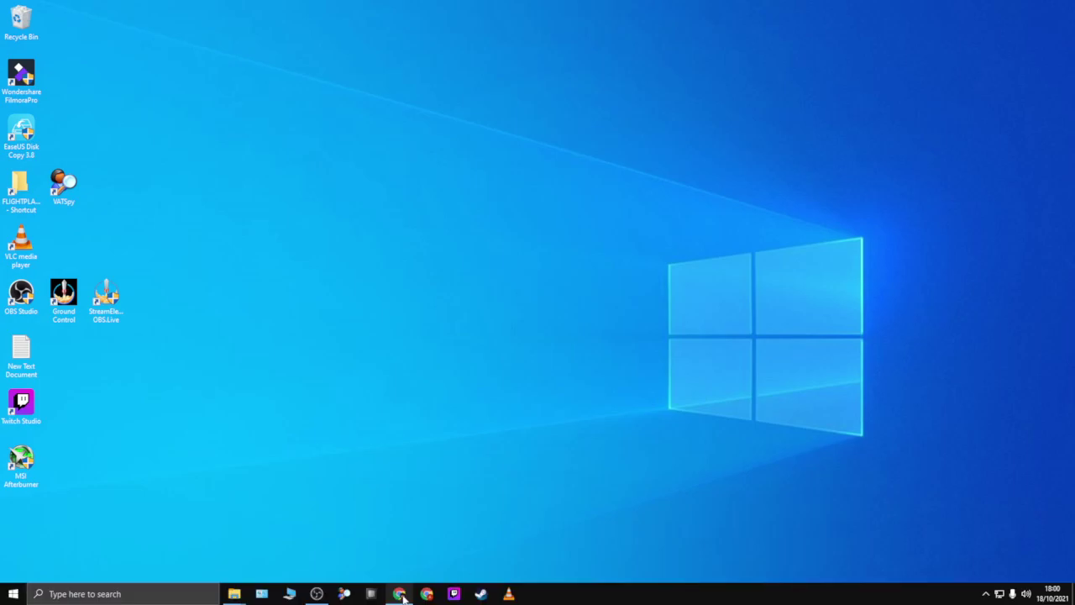
- Bring Discord forward and view the-front-door, rules, then ack-chyually with its role list
left_click(399, 594)
scroll(100, 324, "up", 5)
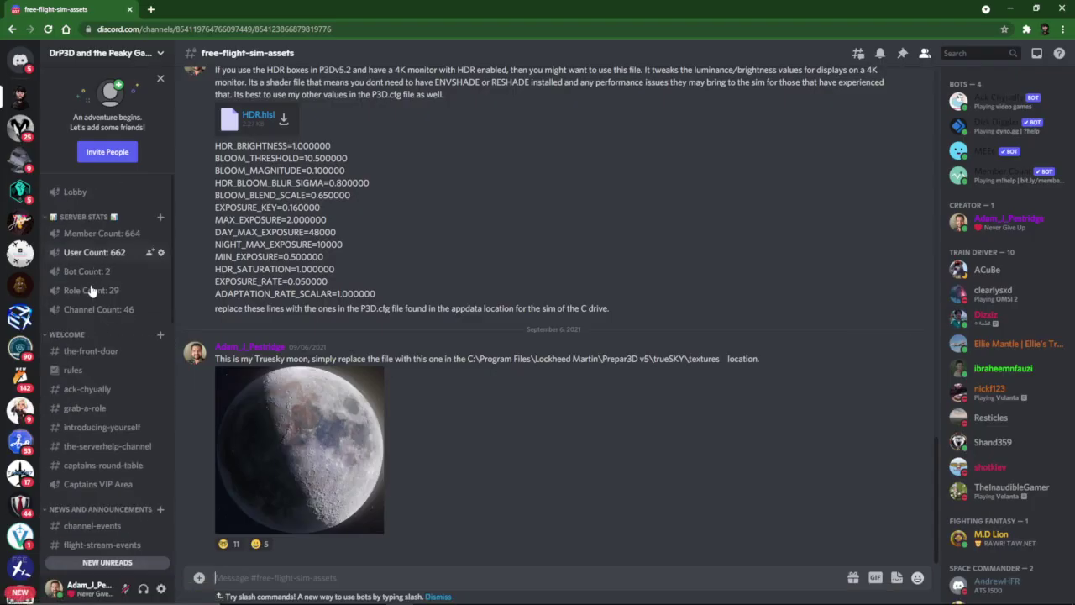
left_click(88, 351)
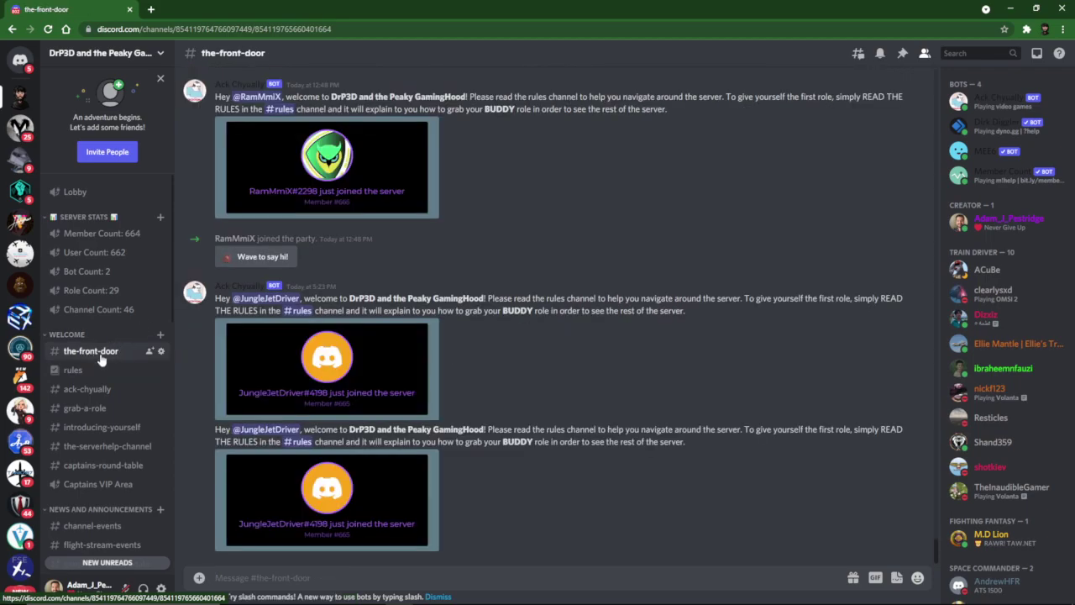
left_click(99, 370)
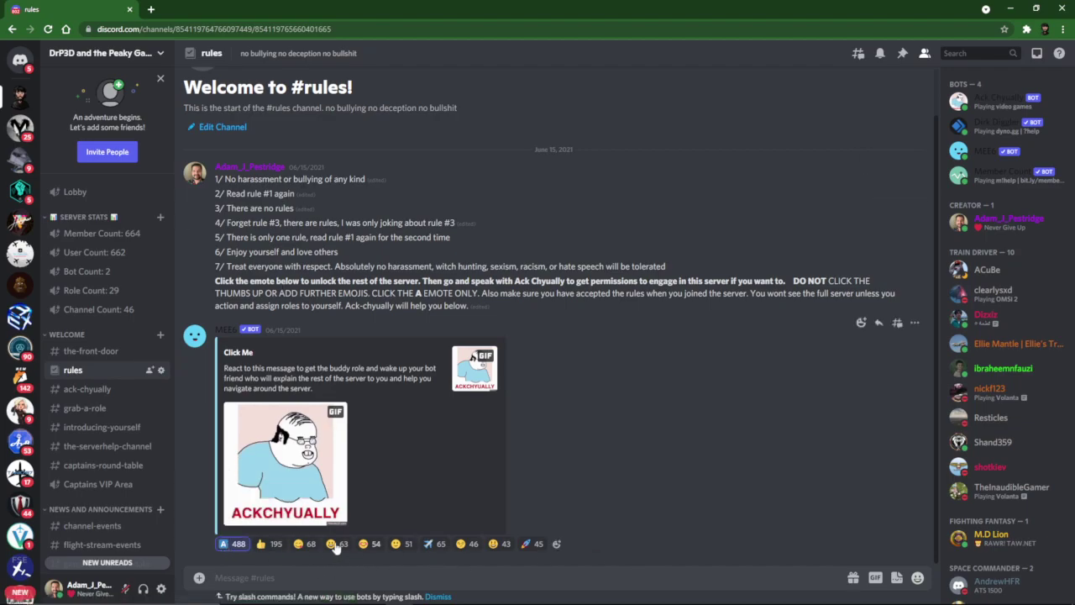
mouse_move(532, 543)
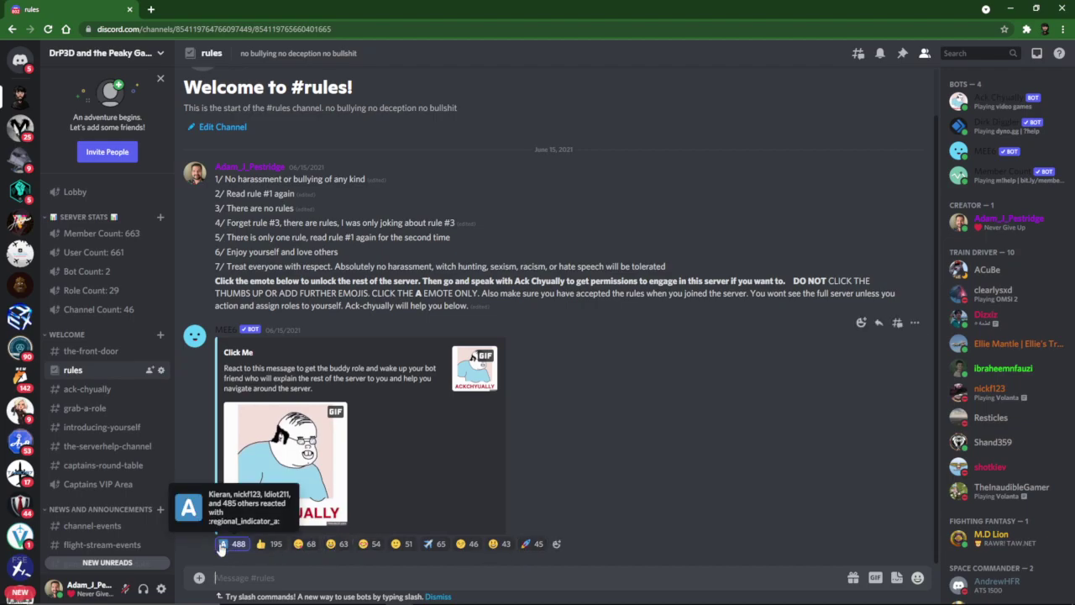
left_click(96, 395)
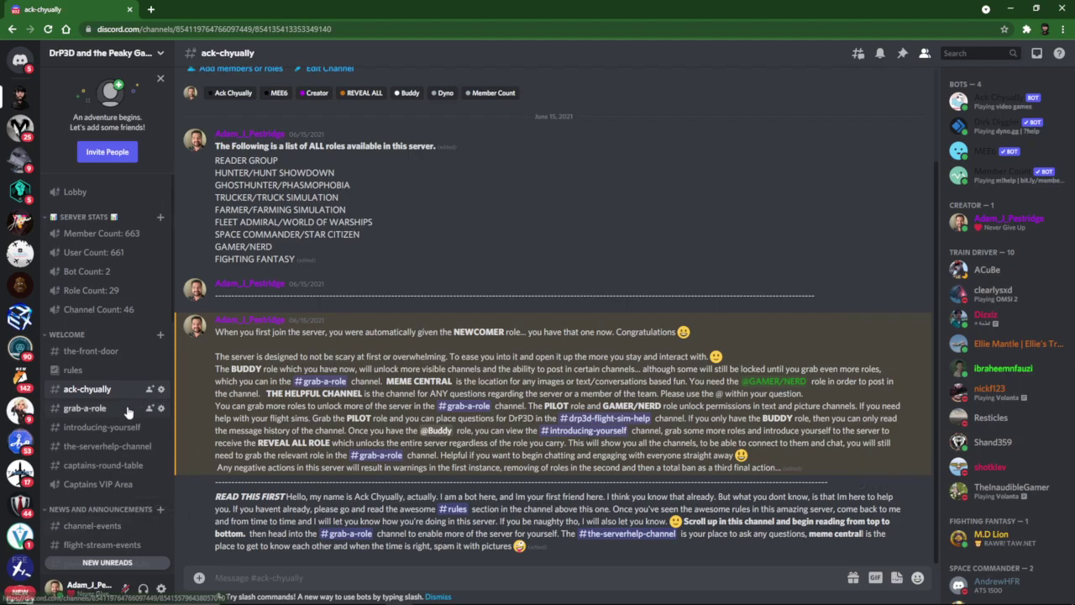
- View #grab-a-role, then move down to #free-flight-sim-assets under Support
left_click(82, 410)
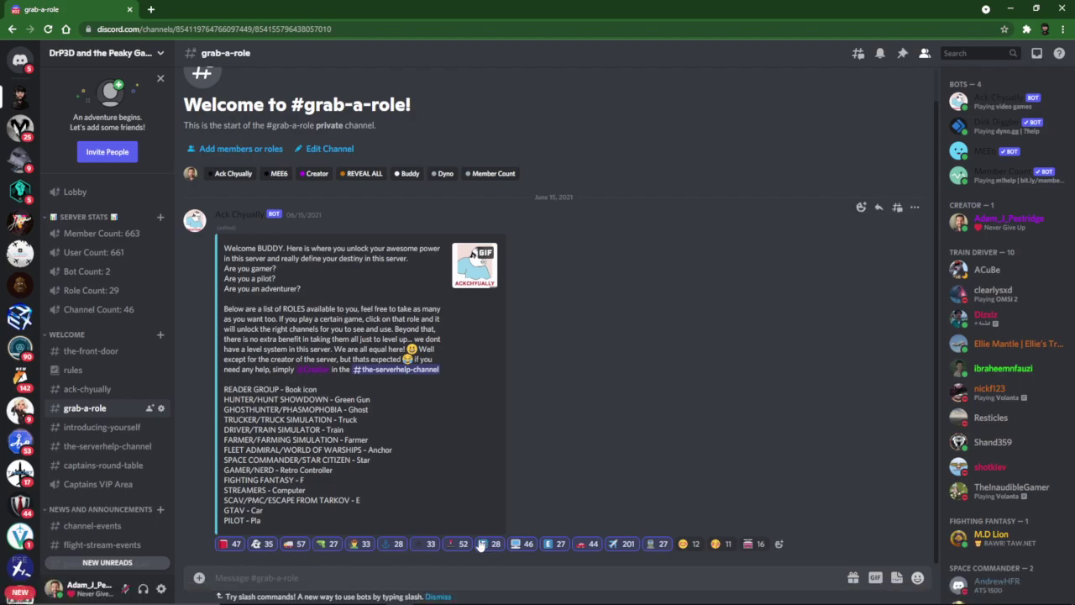
scroll(67, 466, "down", 3)
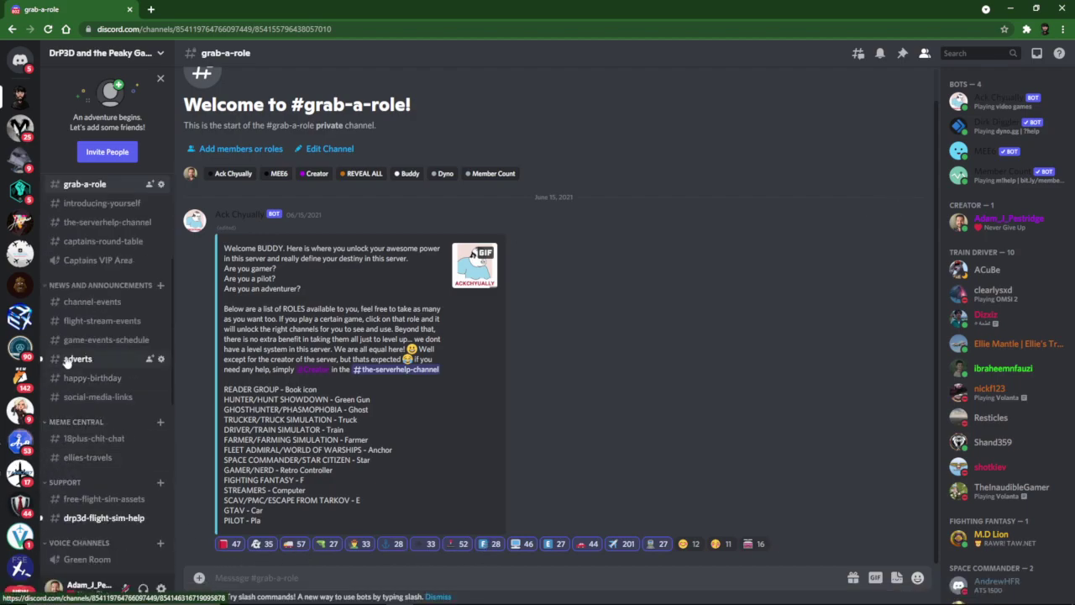
scroll(71, 470, "down", 1)
scroll(78, 477, "down", 2)
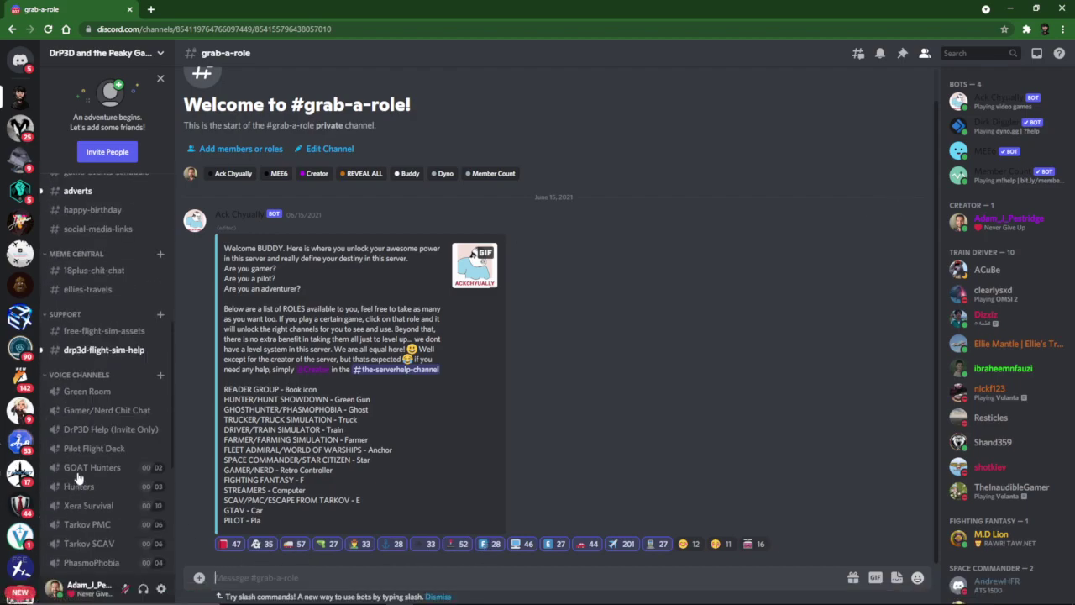
left_click(86, 333)
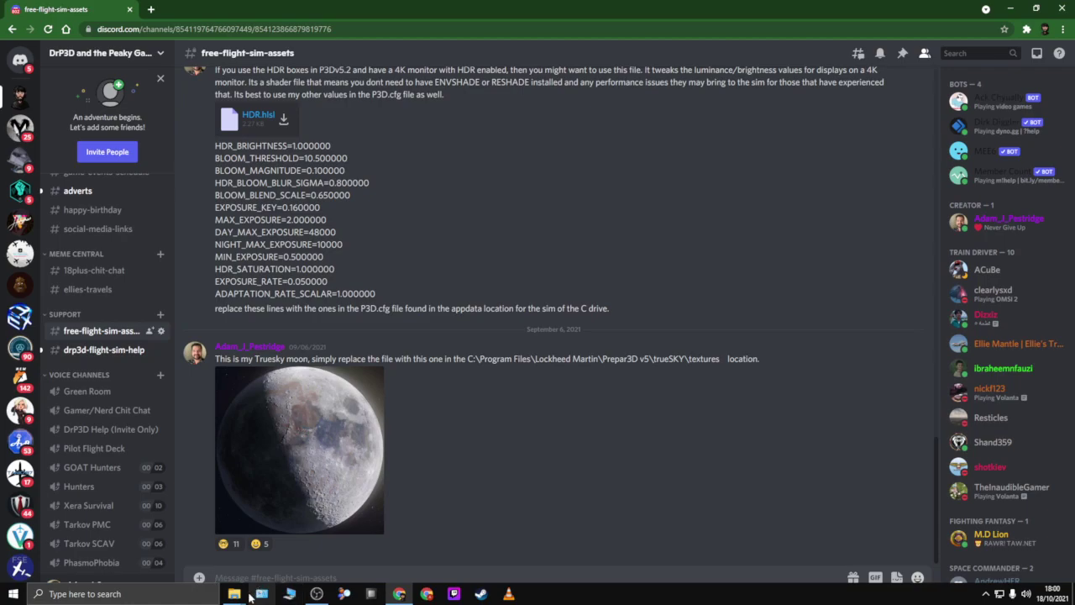
- Open the power options text file from the New folder in Notepad
mouse_move(234, 593)
left_click(277, 537)
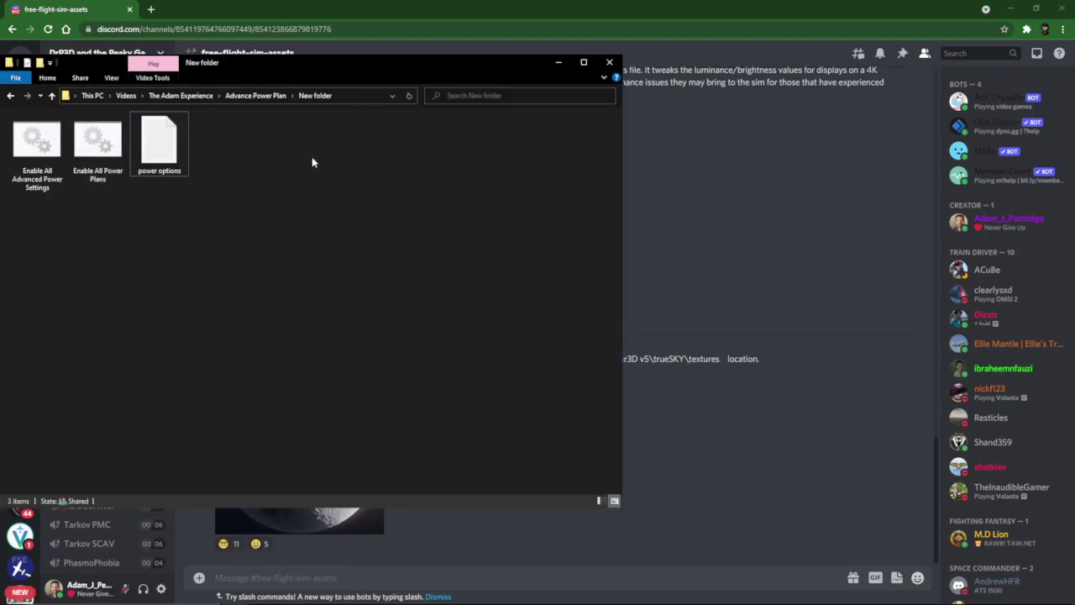
left_click(1008, 8)
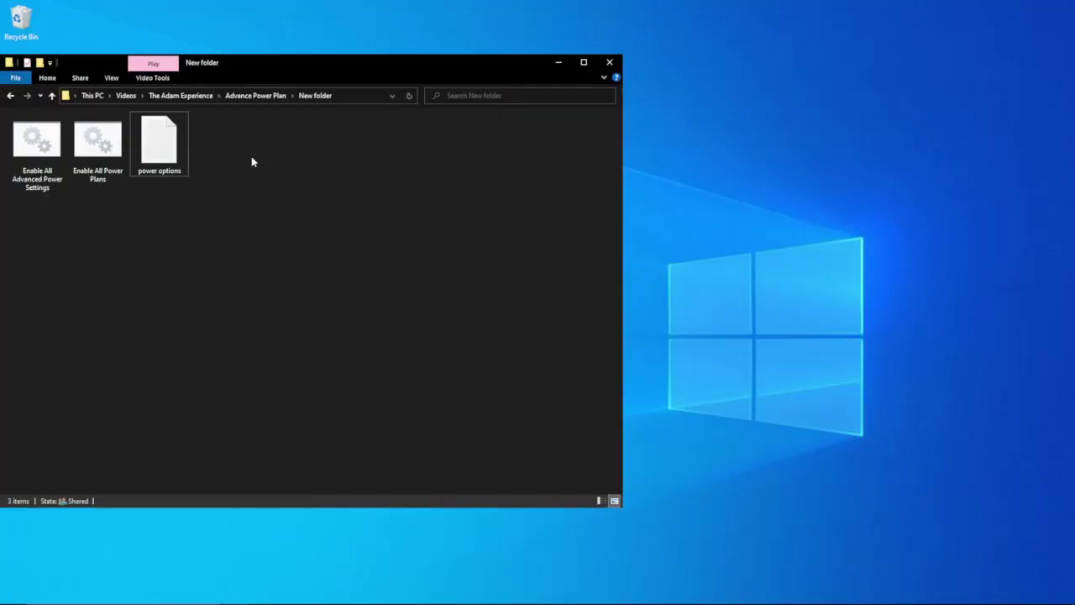
double_click(159, 141)
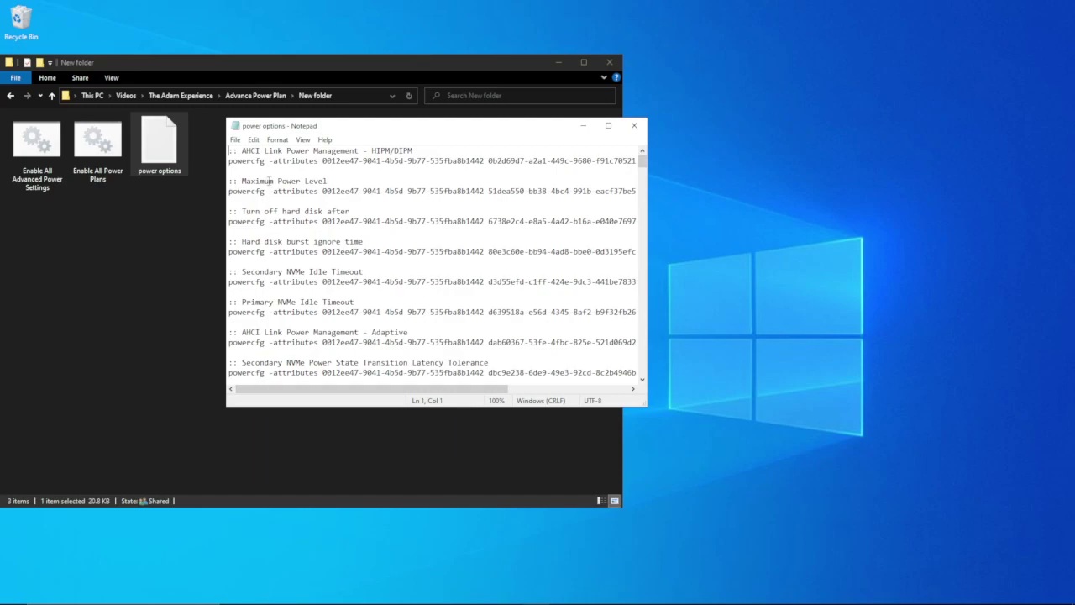
- Copy the powercfg command listed under Maximum Power Level
mouse_move(227, 191)
left_mouse_down()
mouse_move(628, 199)
mouse_move(662, 189)
left_mouse_up()
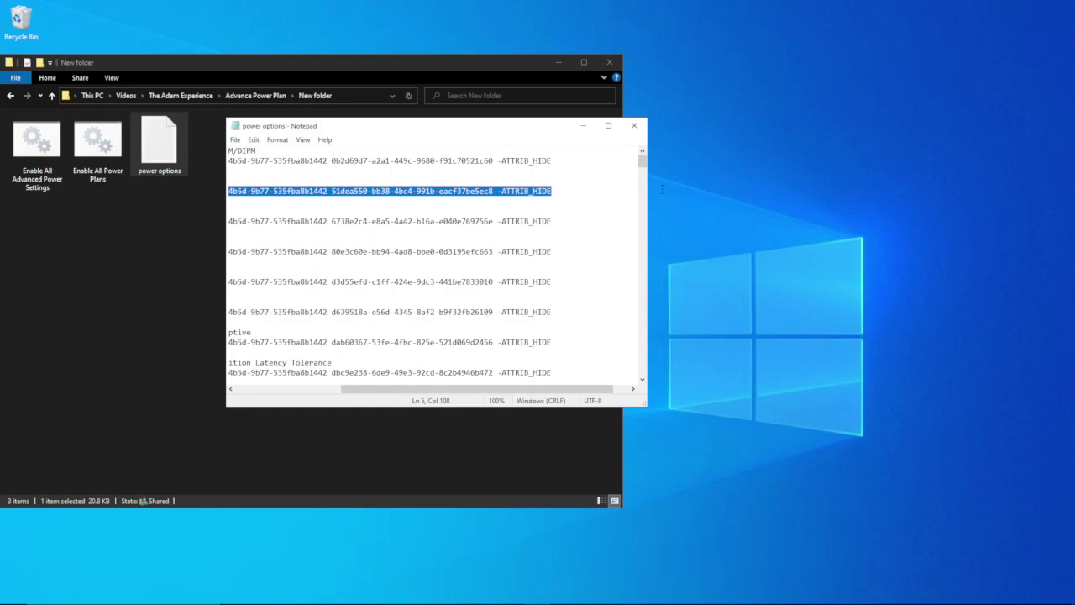
right_click(386, 190)
left_click(416, 228)
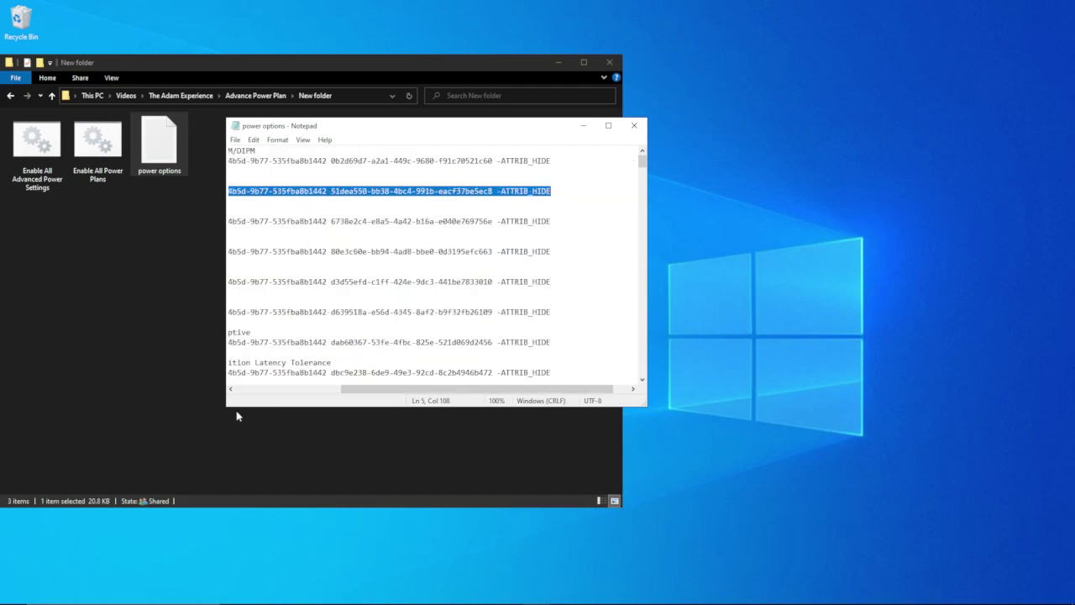
left_click_drag(391, 389, 285, 389)
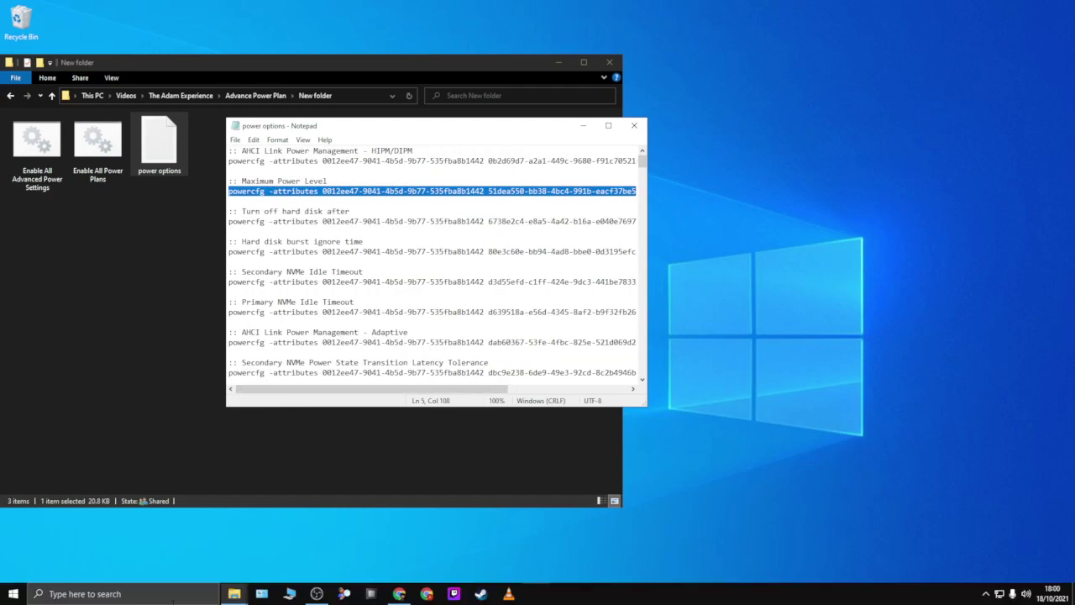
- Run the copied Maximum Power Level powercfg command in an administrator Command Prompt
left_click(188, 595)
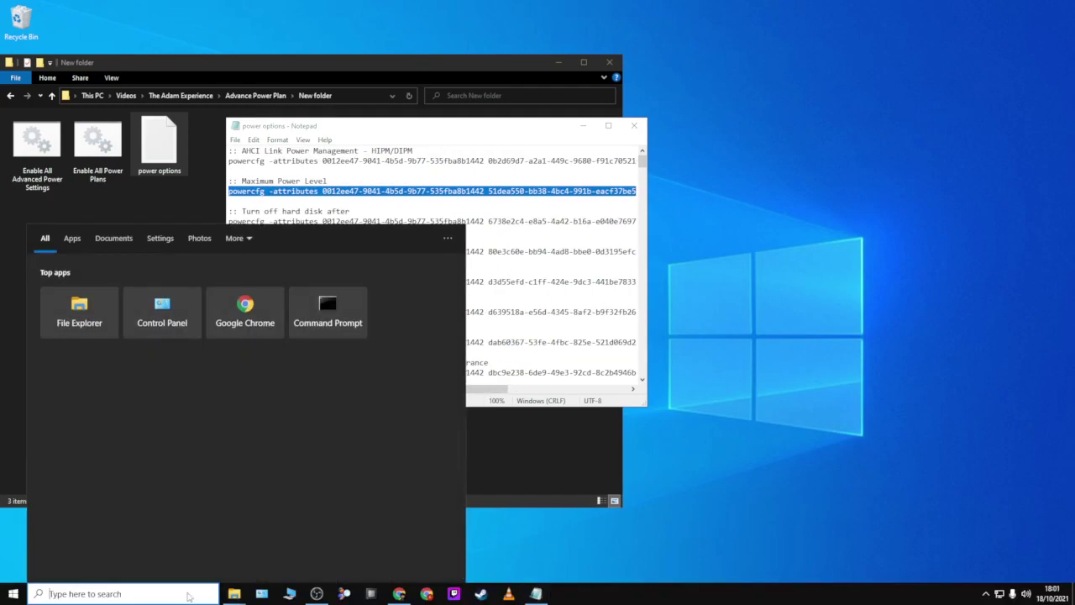
type("cmd")
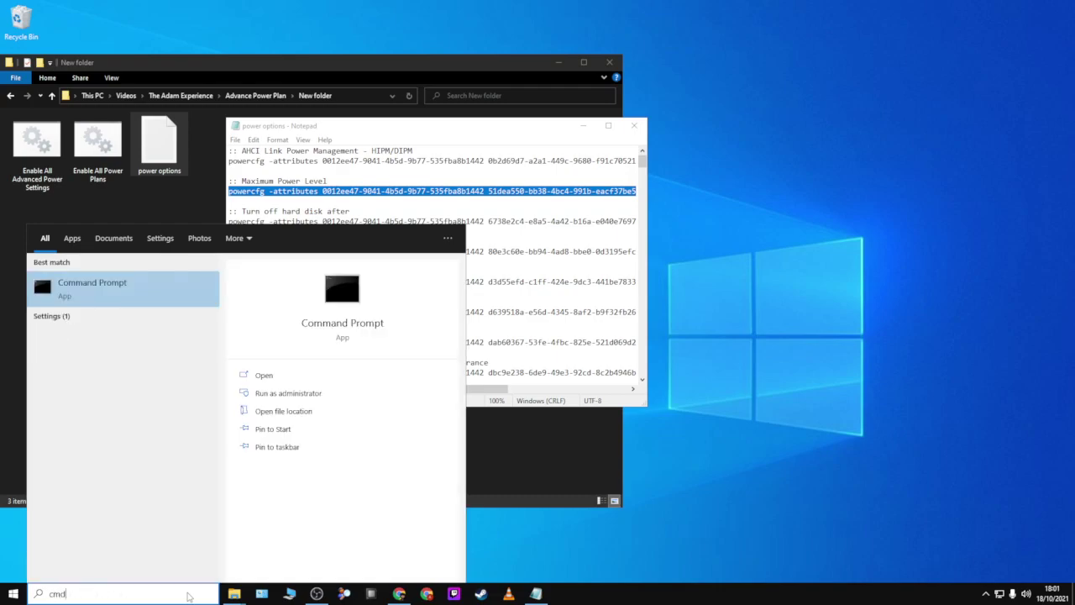
left_click(285, 393)
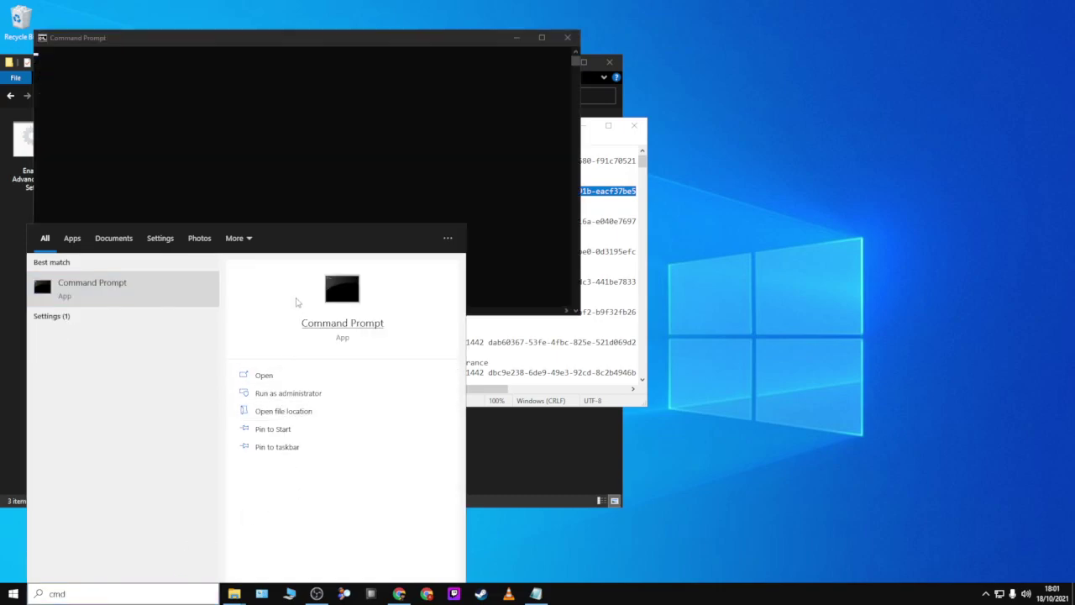
left_click_drag(186, 42, 384, 87)
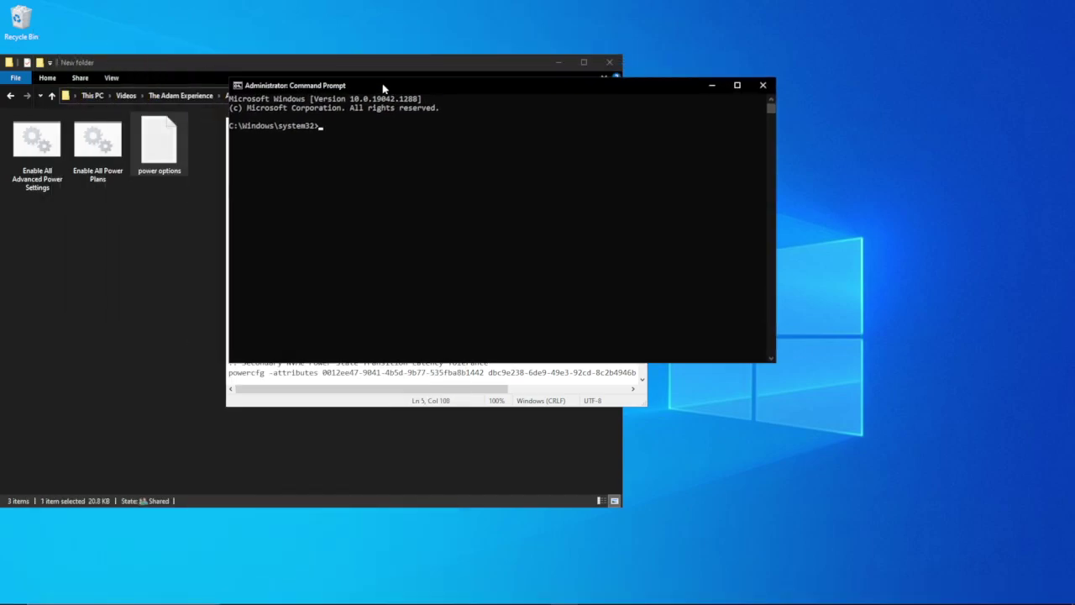
key("ctrl+v")
key("Return")
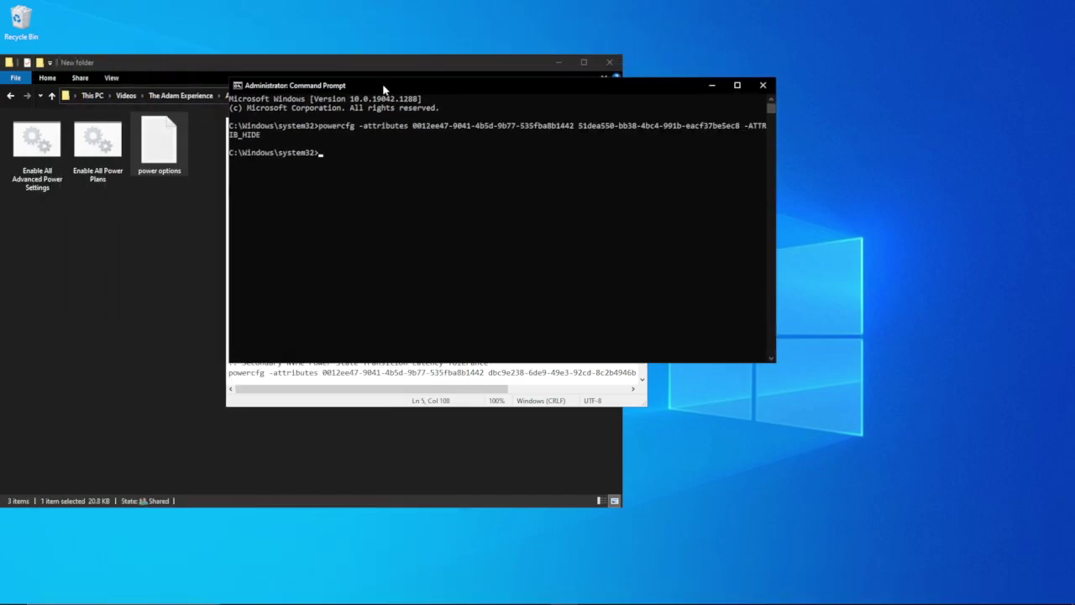
- Close Command Prompt and go to Control Panel's Hardware and Sound > Power Options
left_click(762, 85)
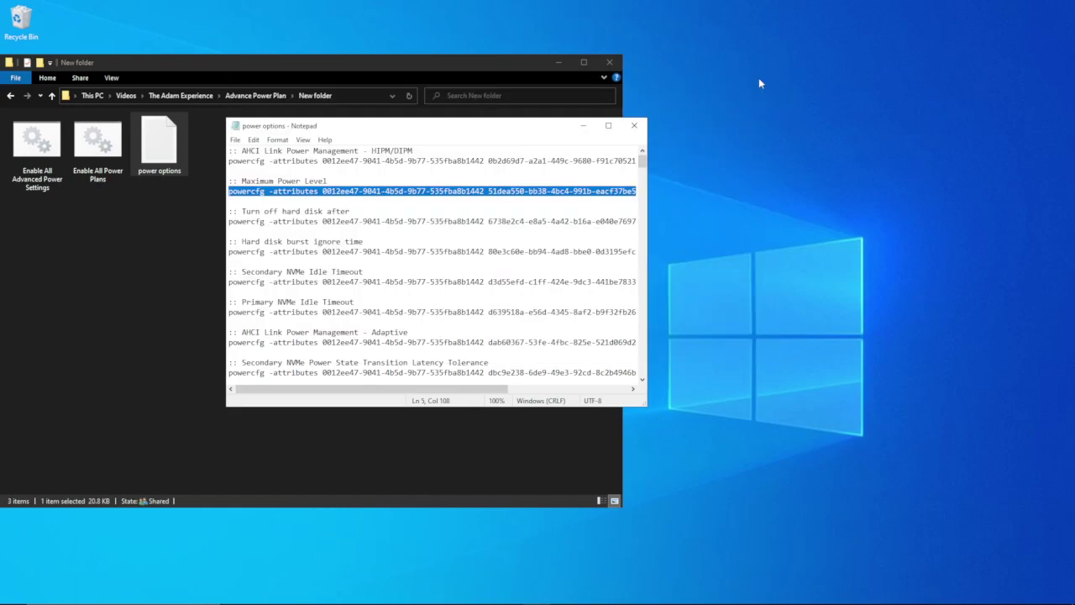
left_click(268, 595)
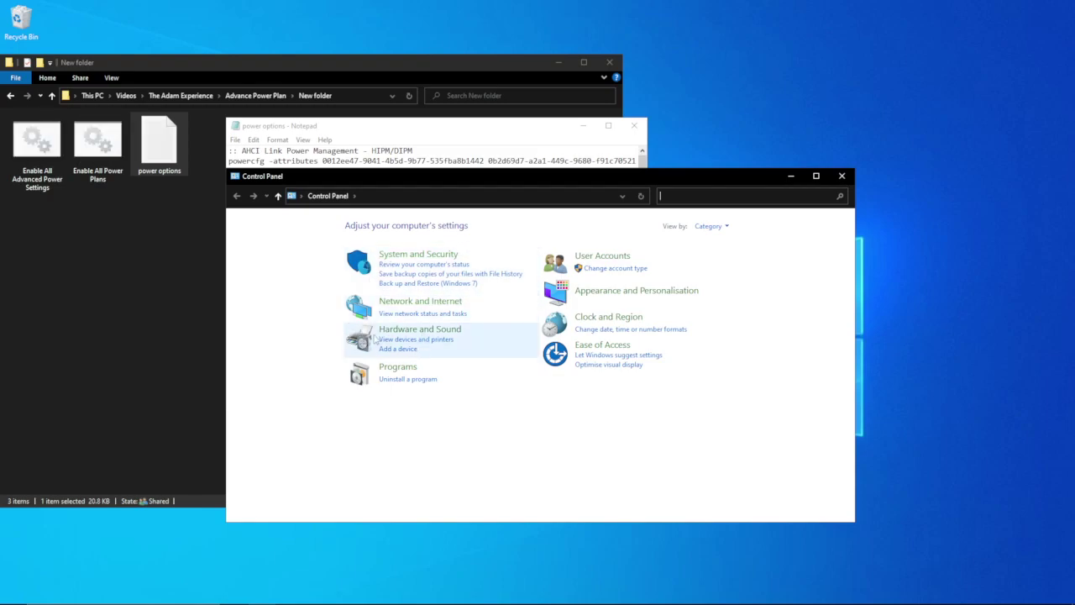
left_click(399, 329)
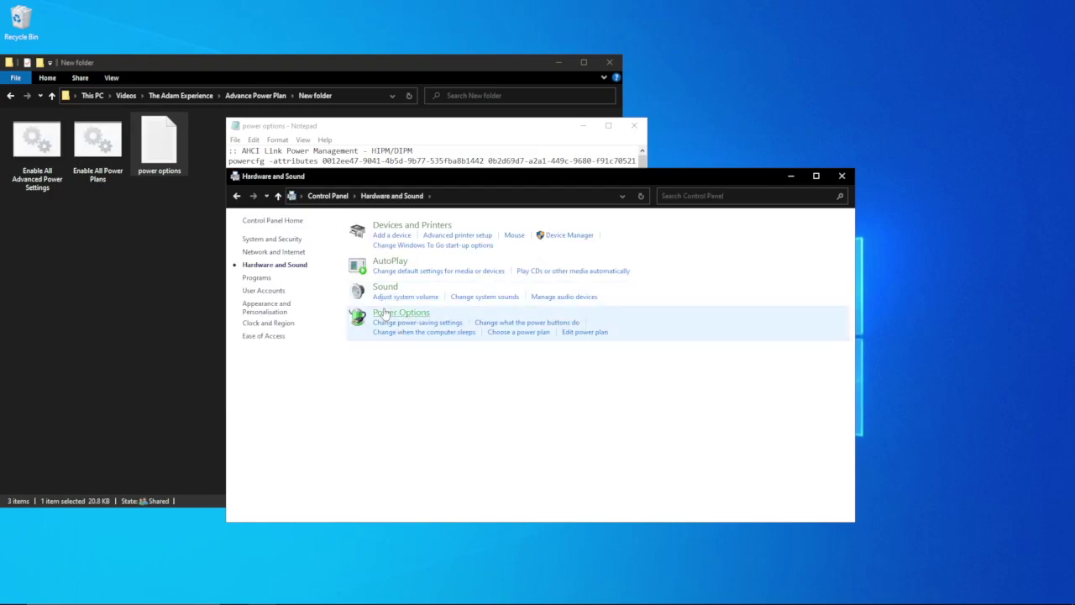
left_click(384, 313)
- Check Ultimate Performance advanced settings show Maximum Power Level at 100%, then close them
left_click(609, 316)
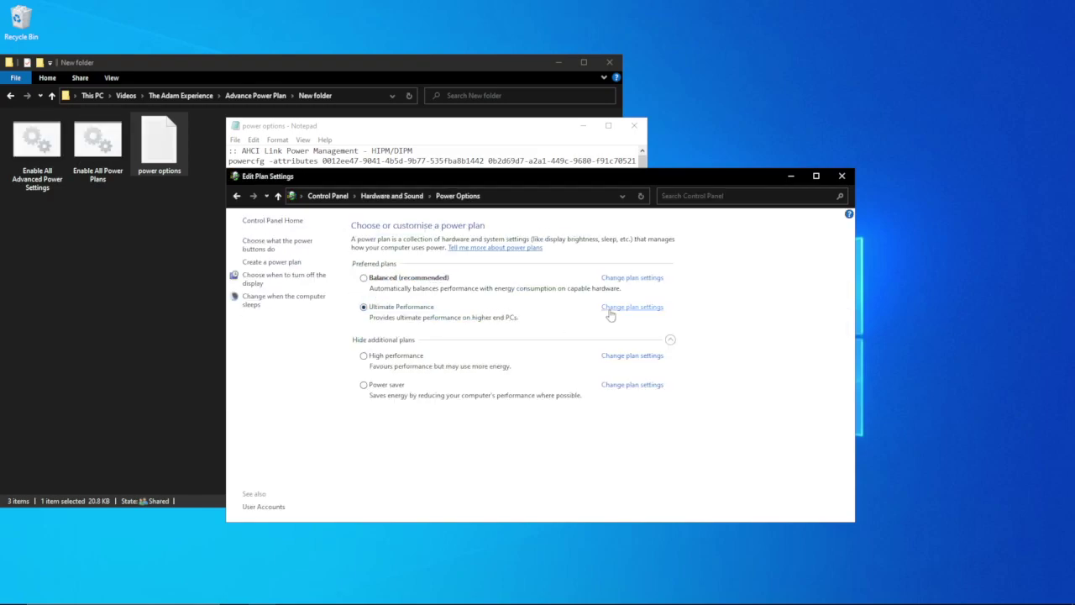
left_click(389, 324)
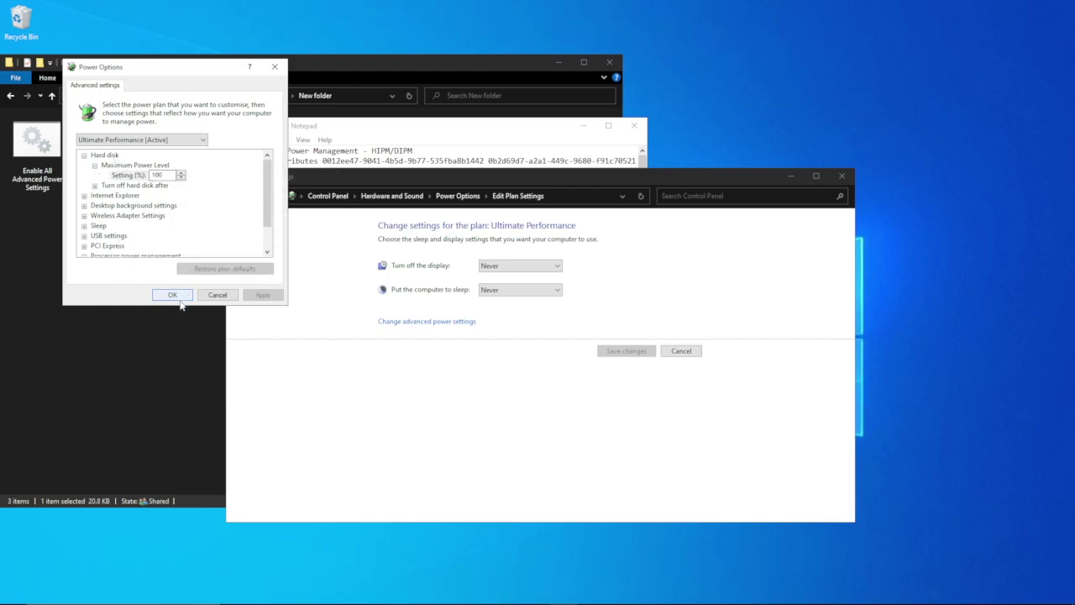
left_click(173, 295)
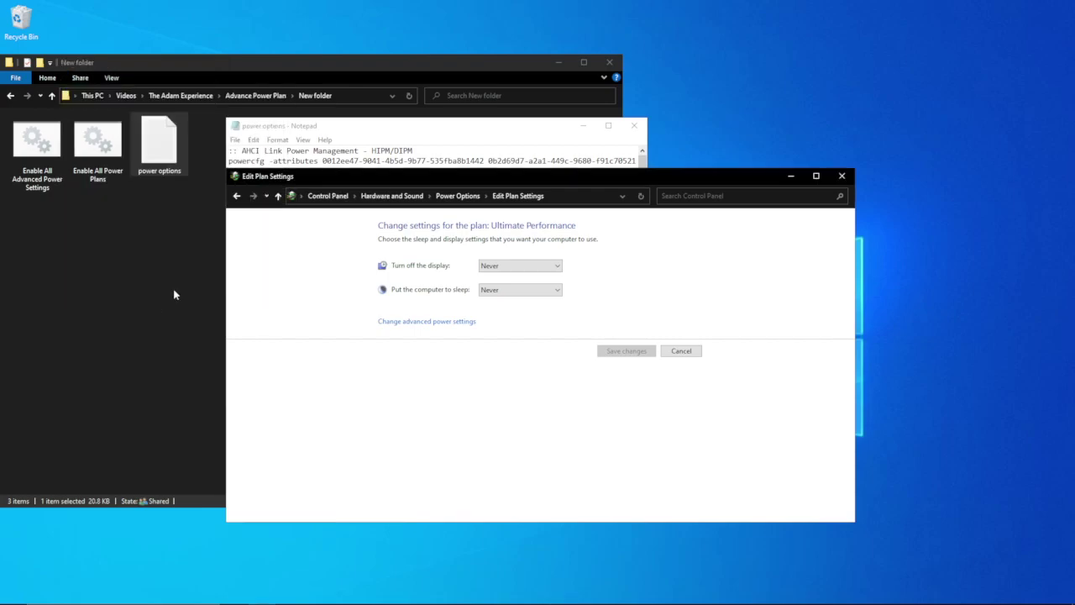
left_click(839, 176)
right_click(666, 593)
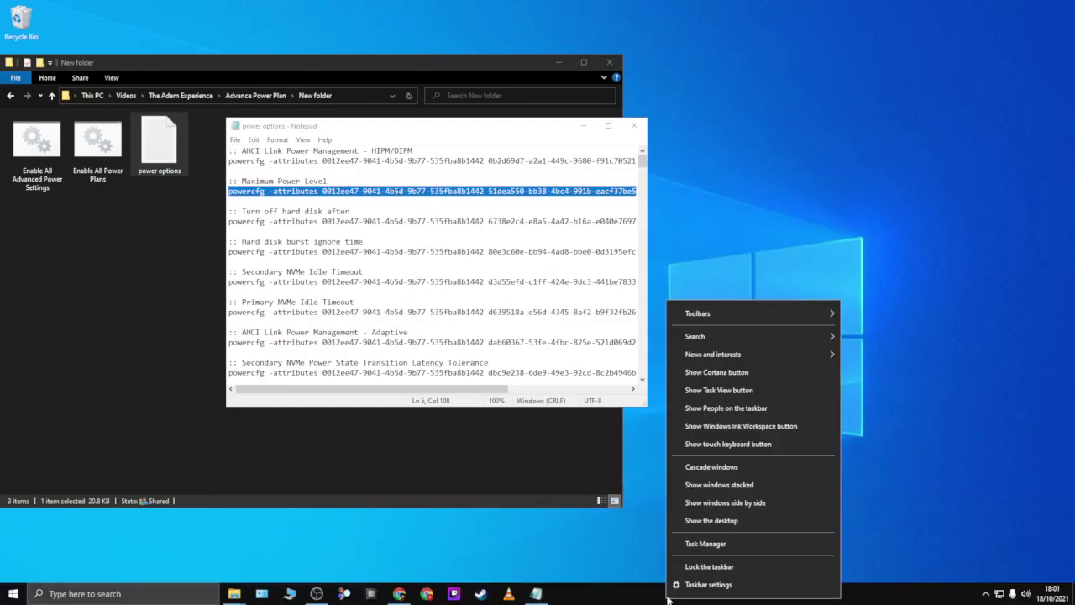
left_click(689, 545)
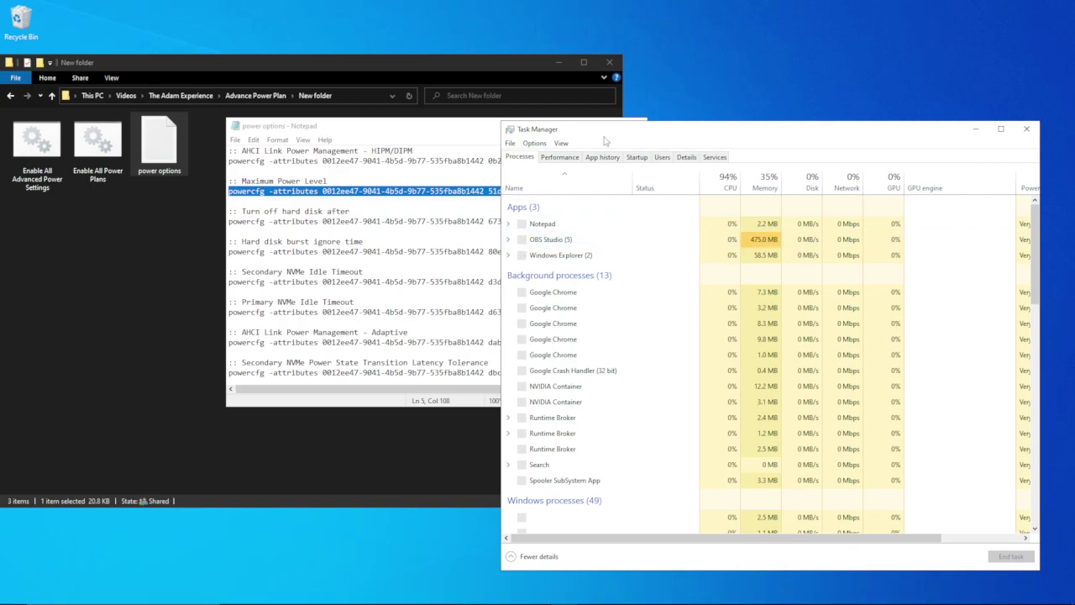
left_click(559, 157)
left_click_drag(567, 135, 714, 71)
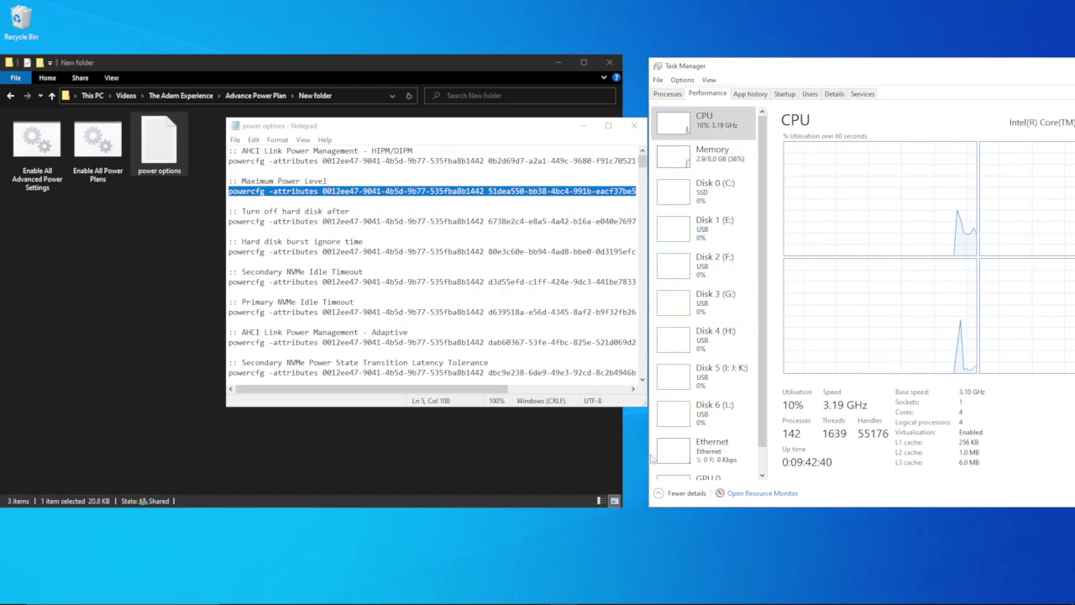
left_click_drag(896, 67, 642, 80)
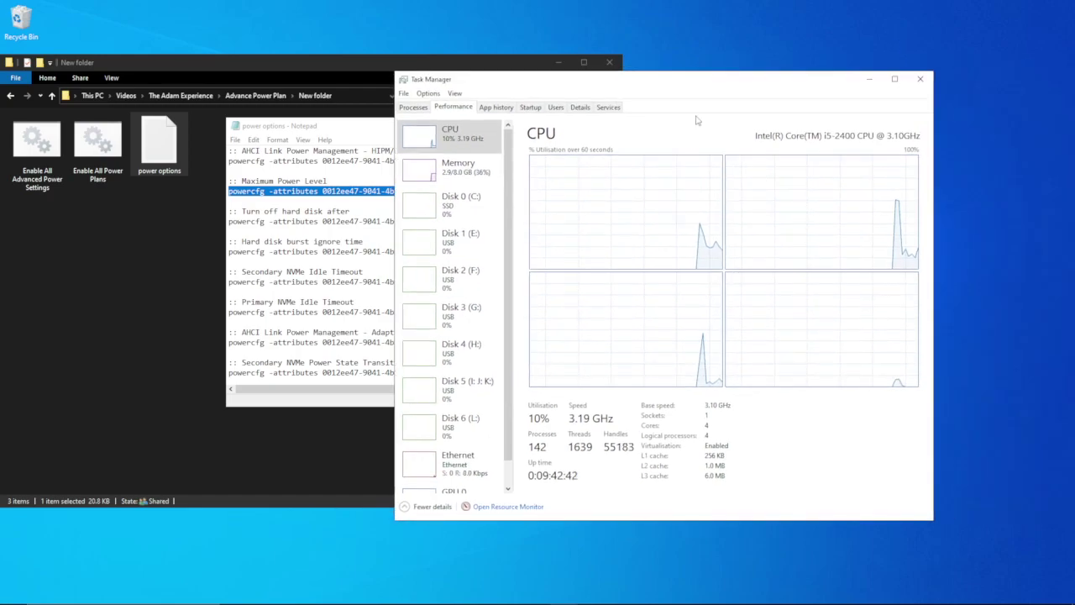
left_click(919, 79)
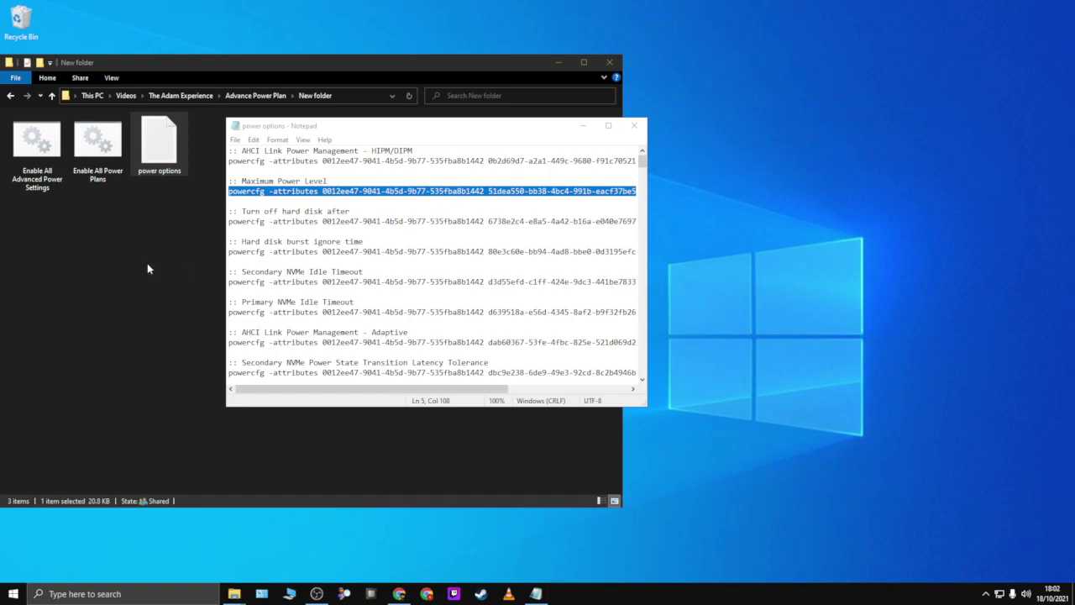
- Close the power options file and open Enable All Power Plans for editing in Notepad
left_click(634, 125)
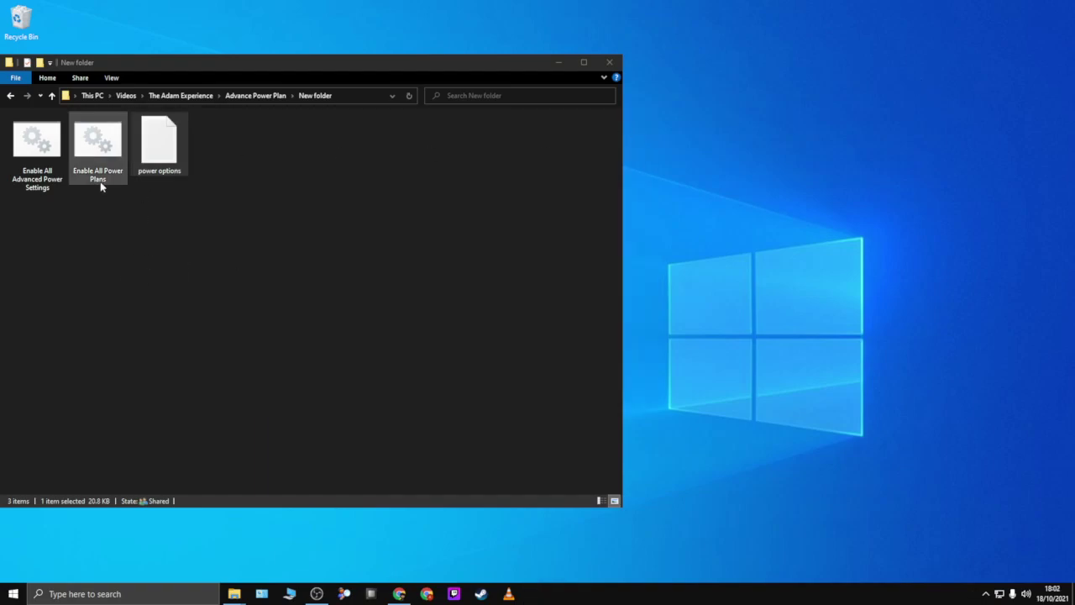
right_click(87, 144)
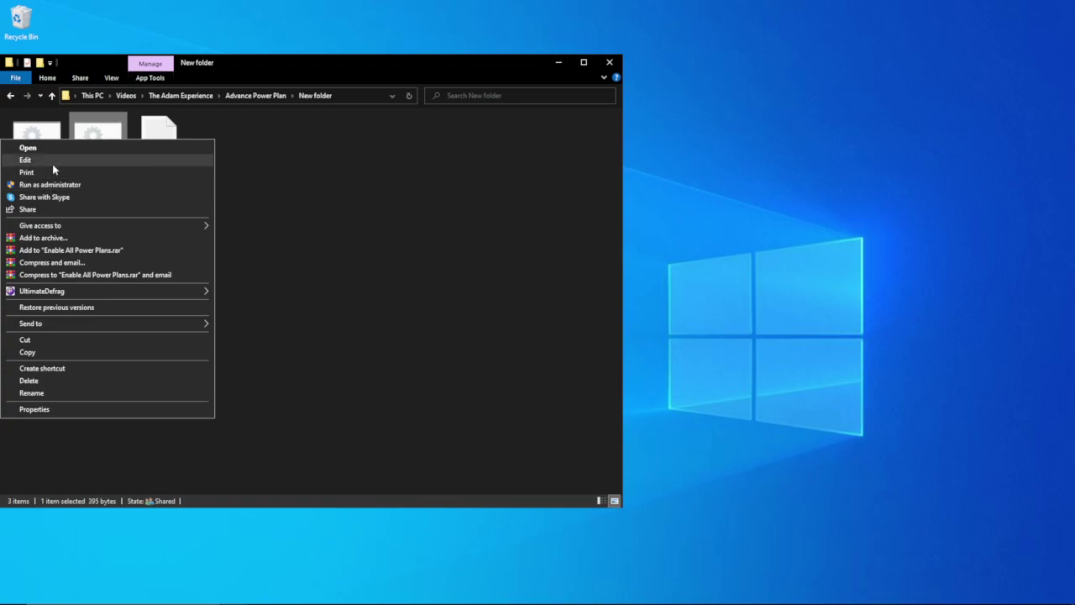
left_click(52, 164)
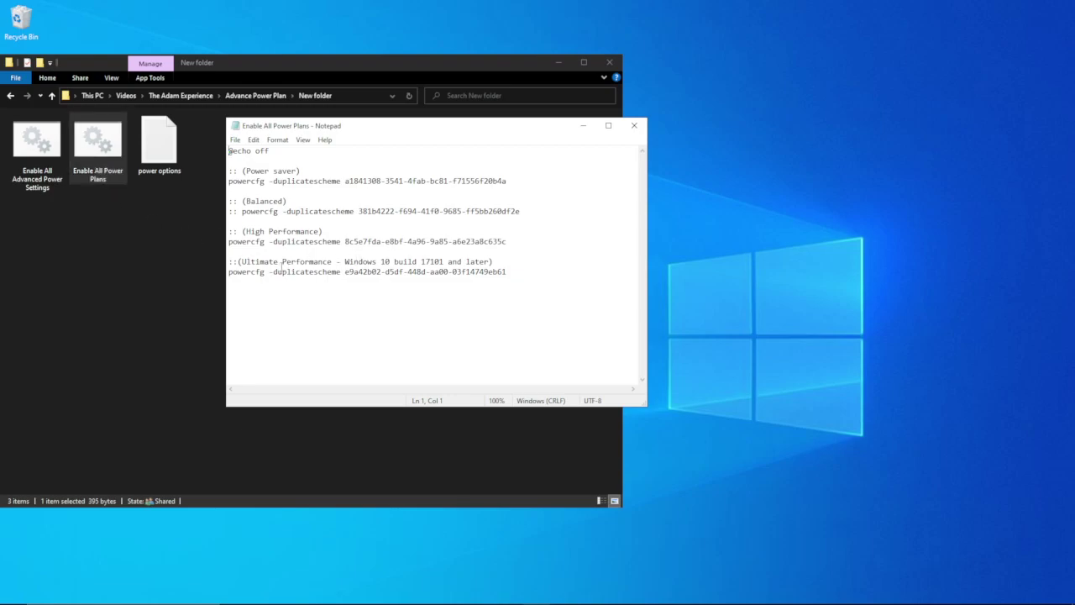
left_click(632, 126)
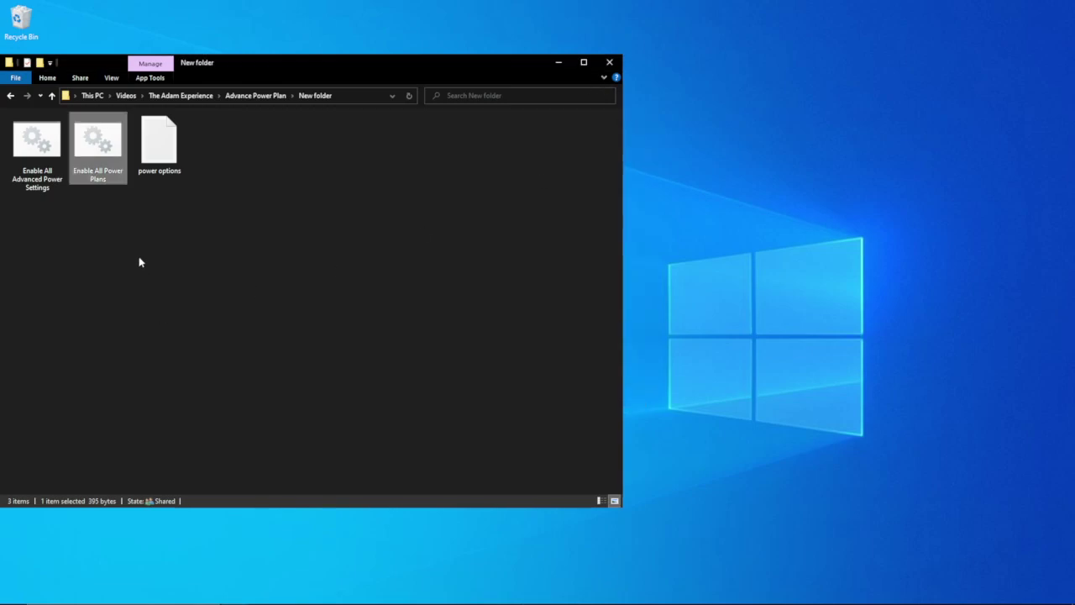
left_click(42, 154)
right_click(42, 153)
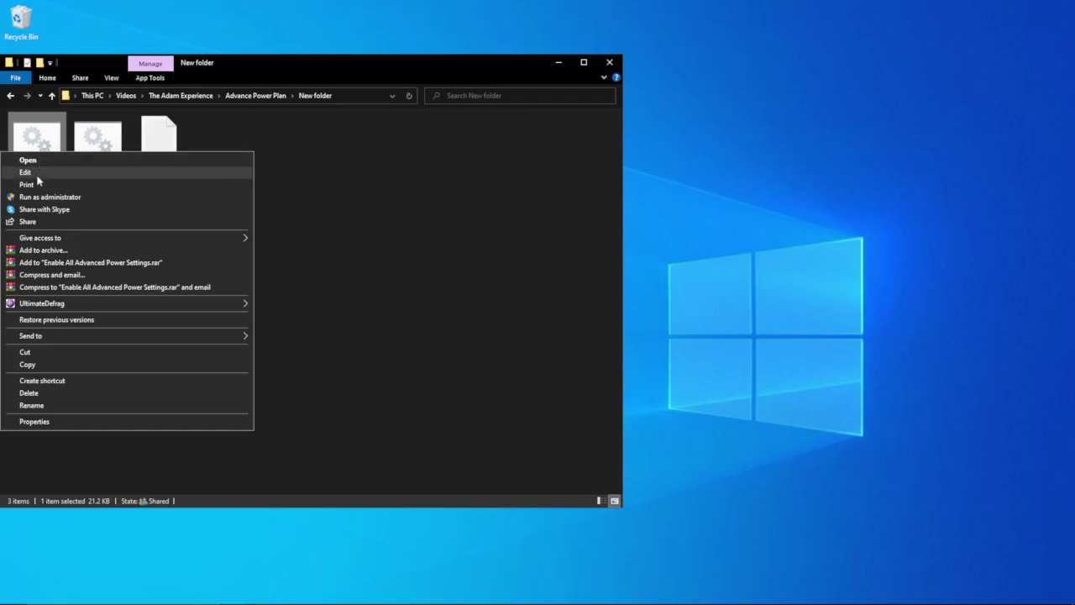
left_click(37, 173)
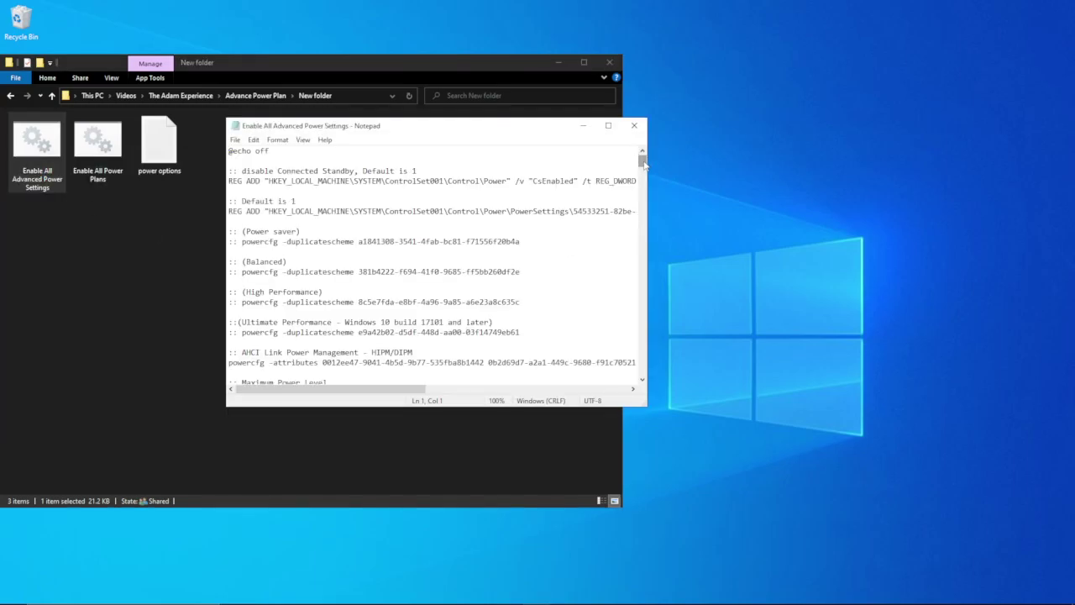
scroll(401, 286, "down", 6)
scroll(402, 285, "down", 6)
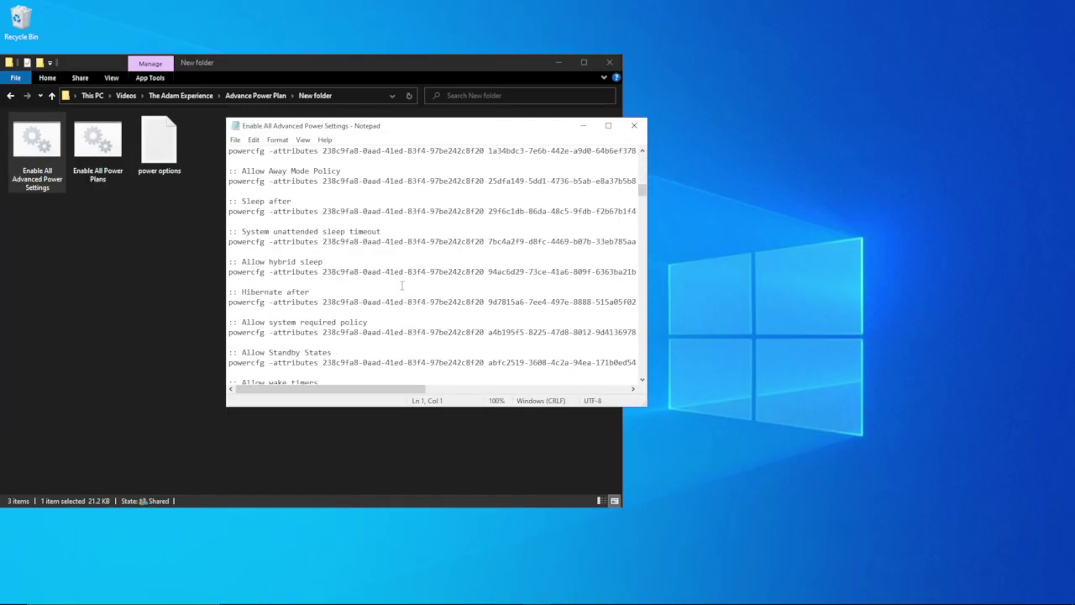
scroll(402, 285, "down", 6)
scroll(401, 285, "down", 6)
scroll(401, 285, "down", 6)
scroll(401, 286, "down", 6)
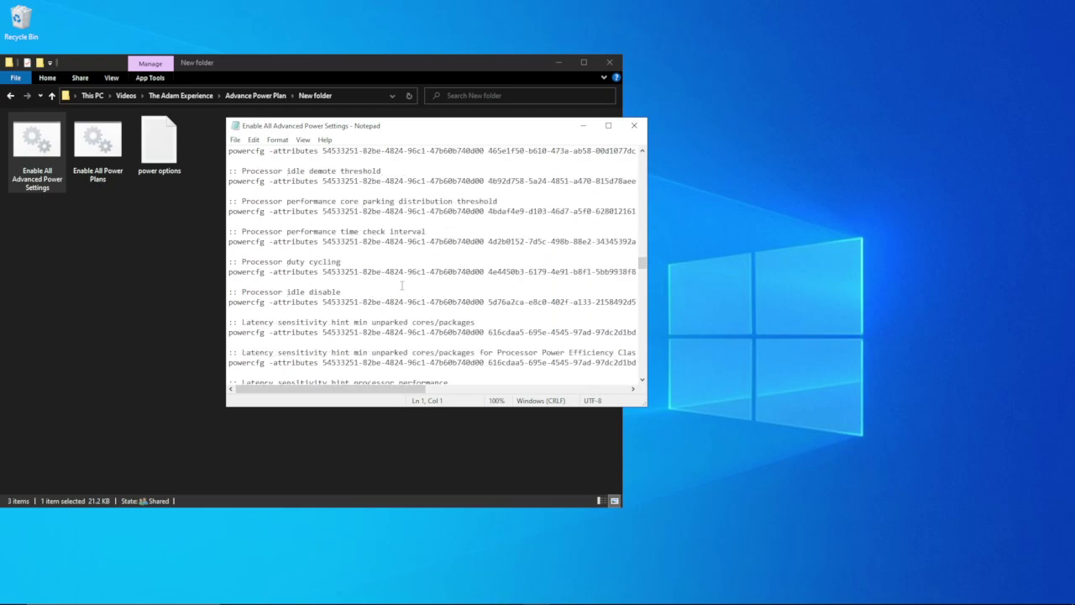
scroll(402, 286, "down", 6)
scroll(402, 286, "down", 6)
scroll(402, 286, "down", 5)
scroll(402, 286, "down", 5)
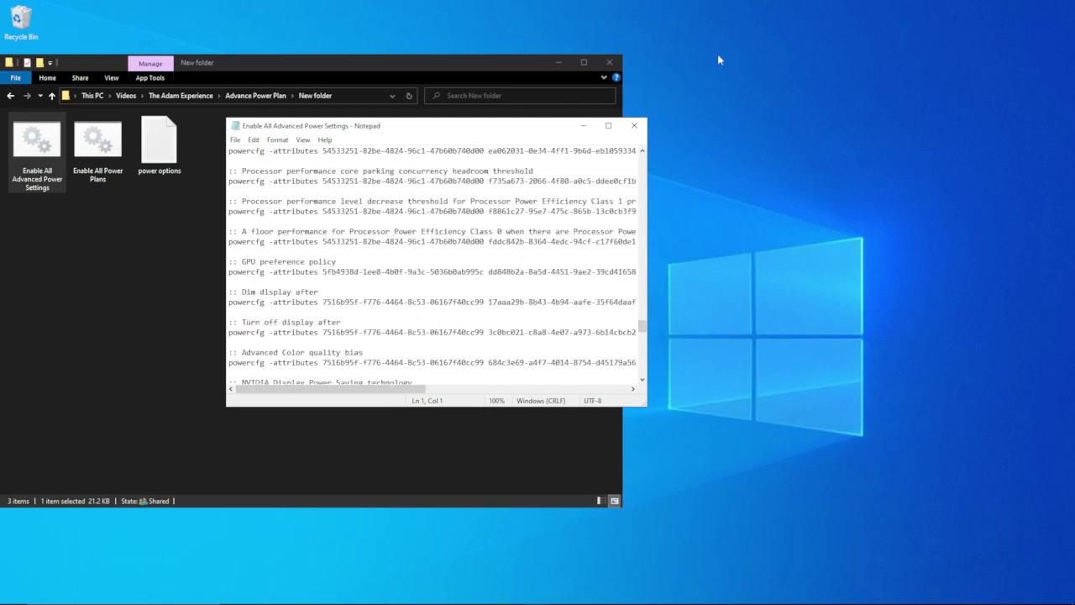
left_click(635, 128)
left_click(332, 267)
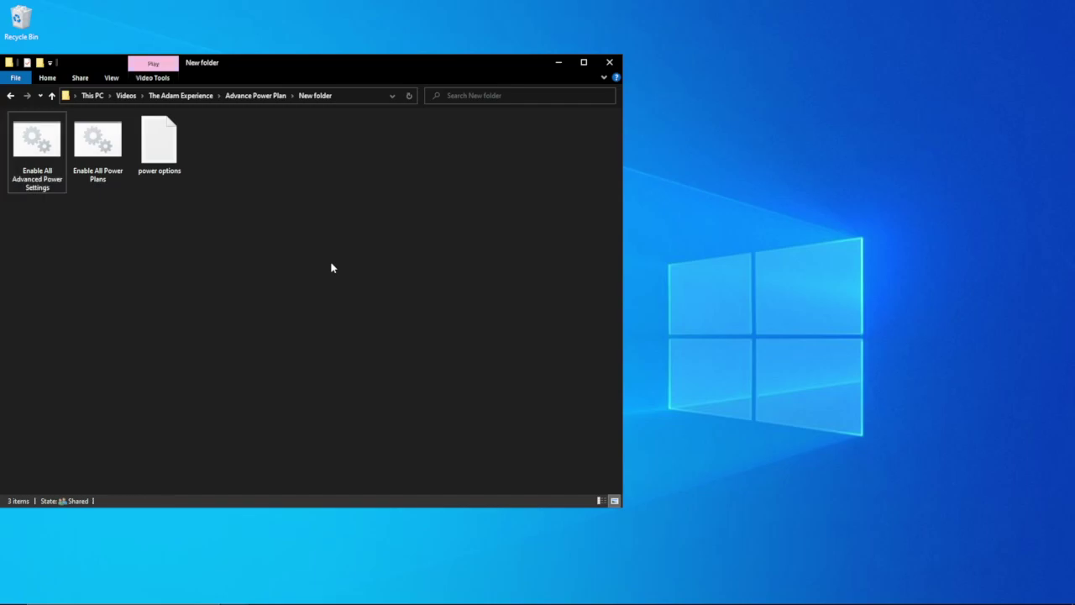